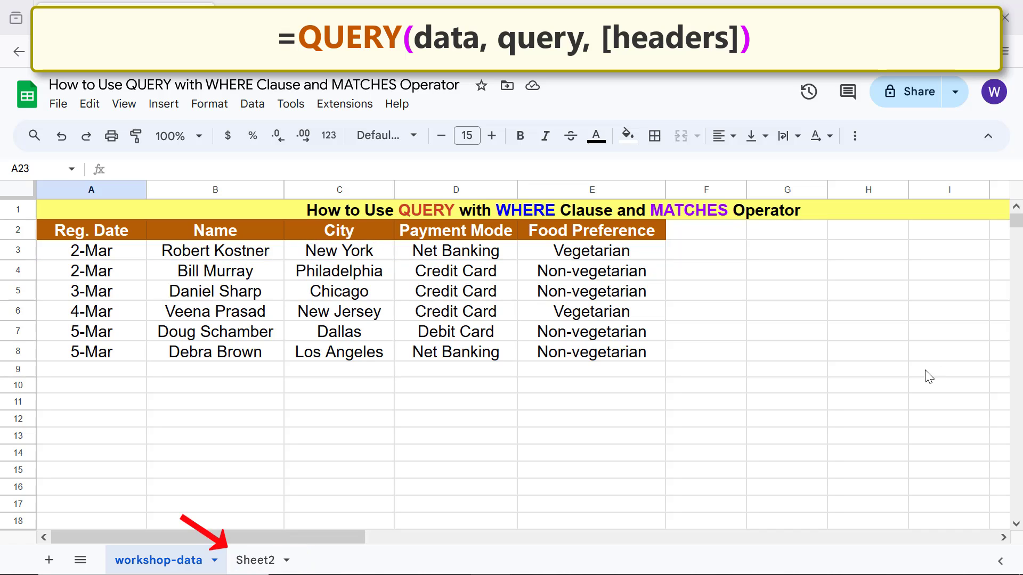
In Sheet2 A1, start =QUERY( with 'workshop-data'!A2:E8 as the data range.
click(253, 561)
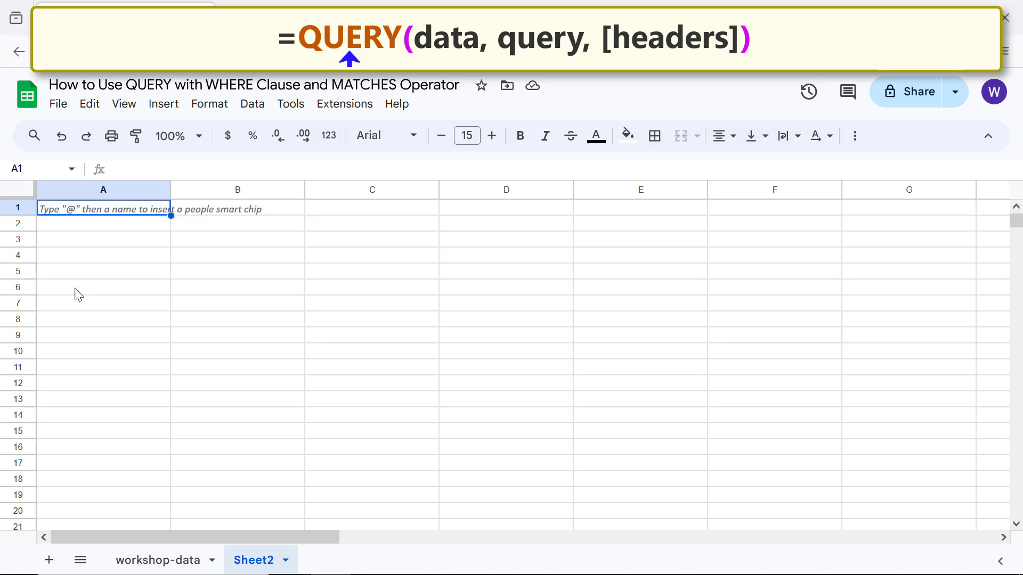
text(=qu)
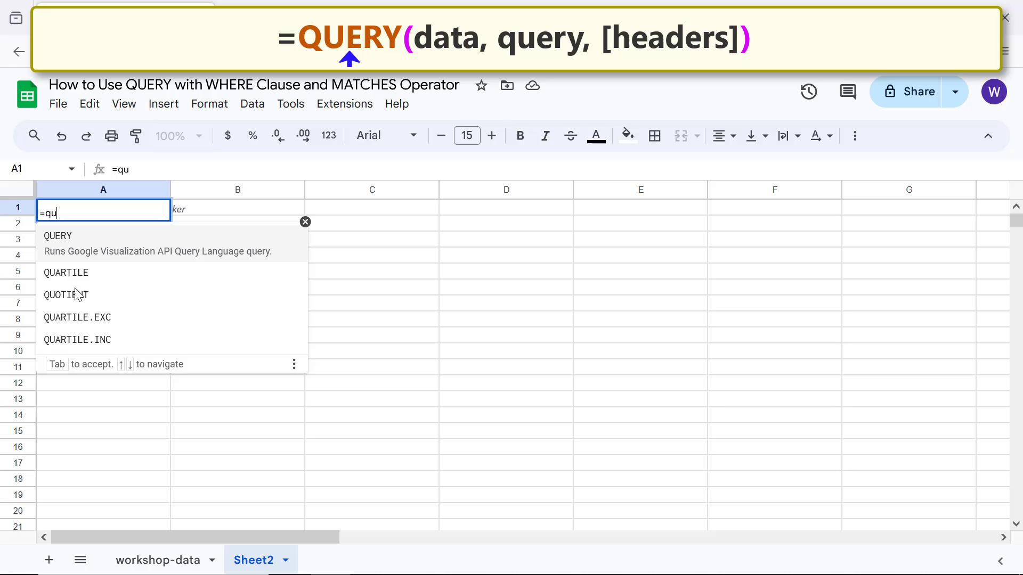
text(e)
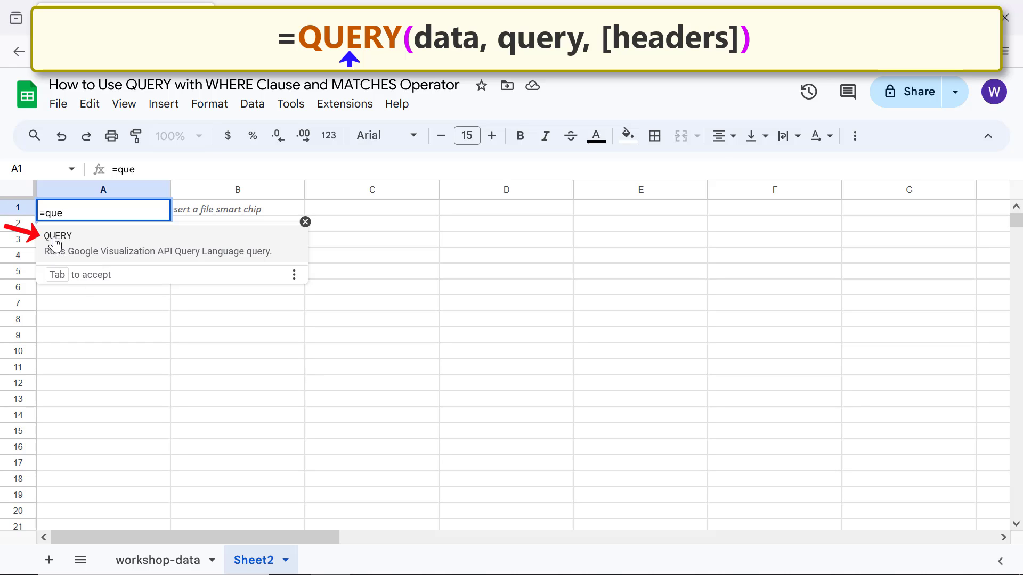
click(55, 240)
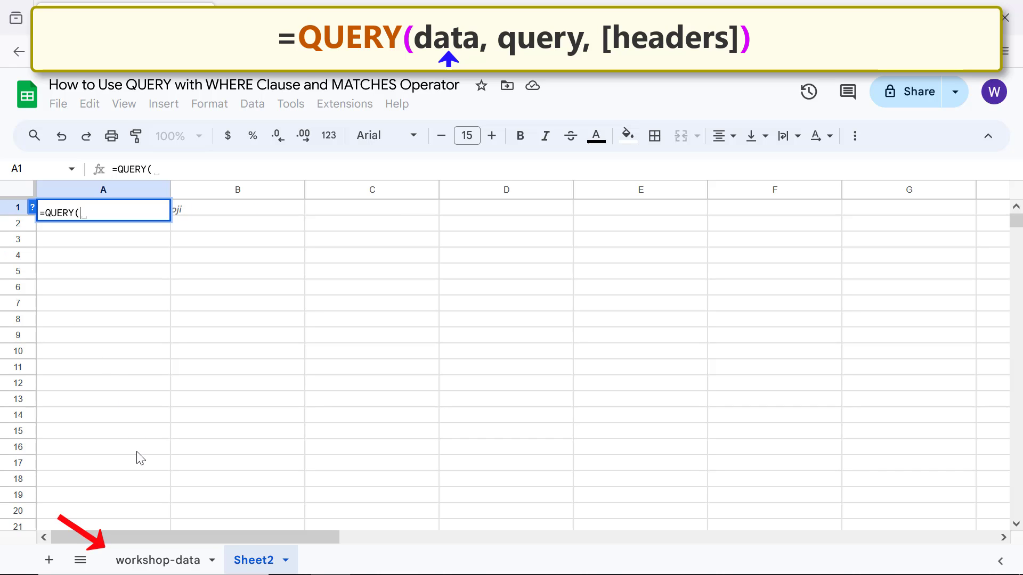
click(149, 566)
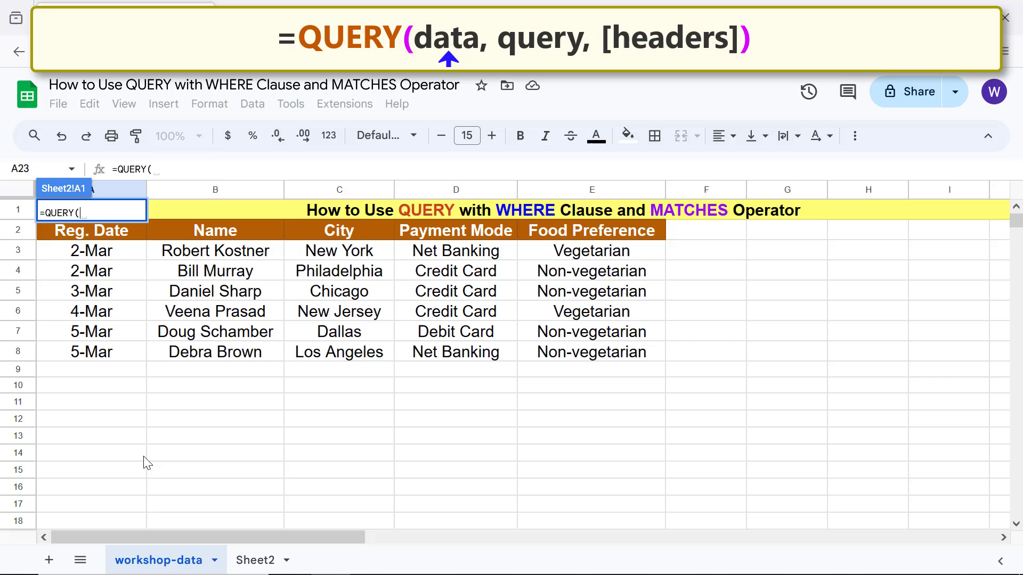
click(115, 237)
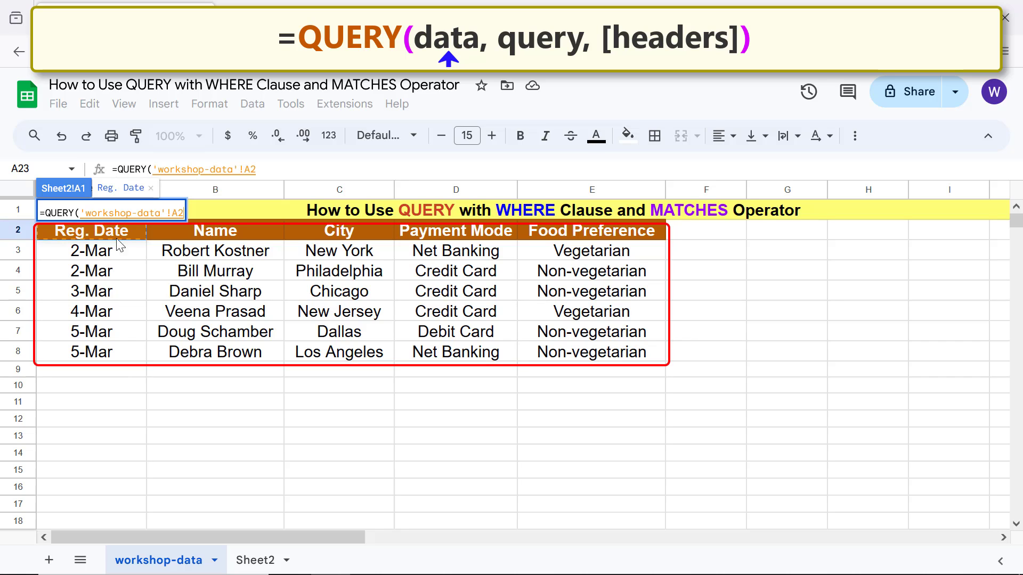
shift+click(589, 356)
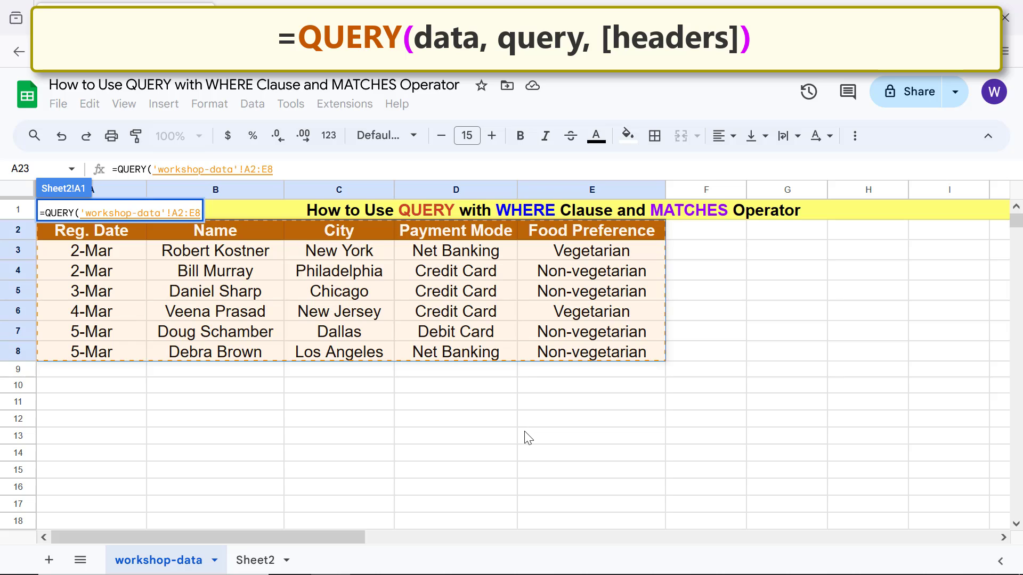
Add the query string "select * where C matches 'New York'" after the A1 range.
text(,)
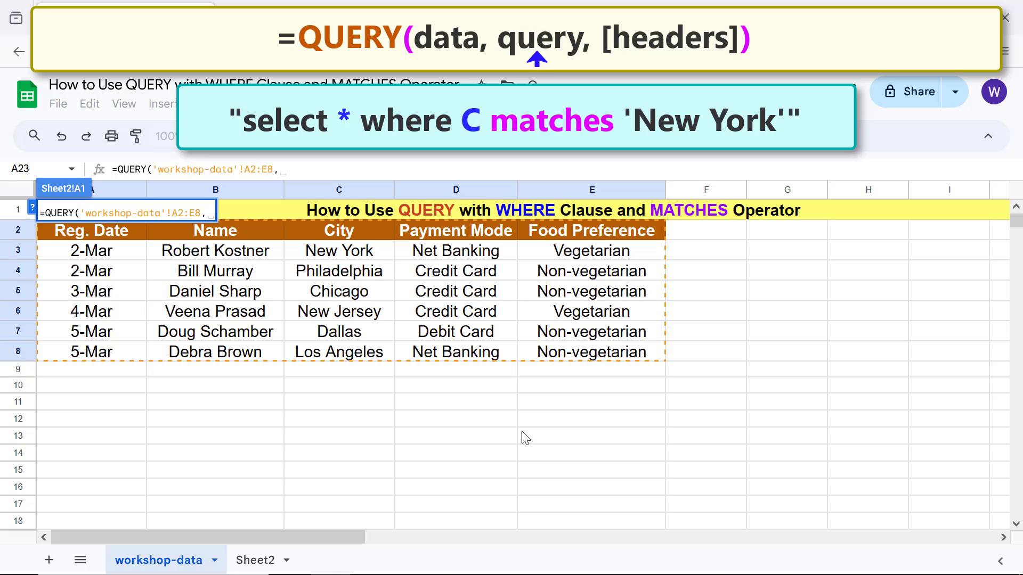
text("select )
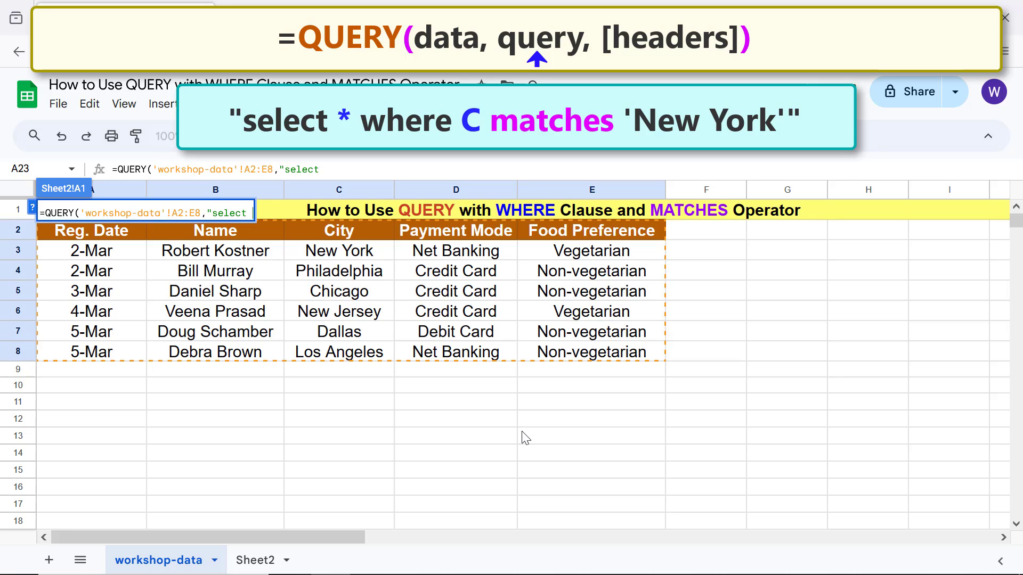
text(* where )
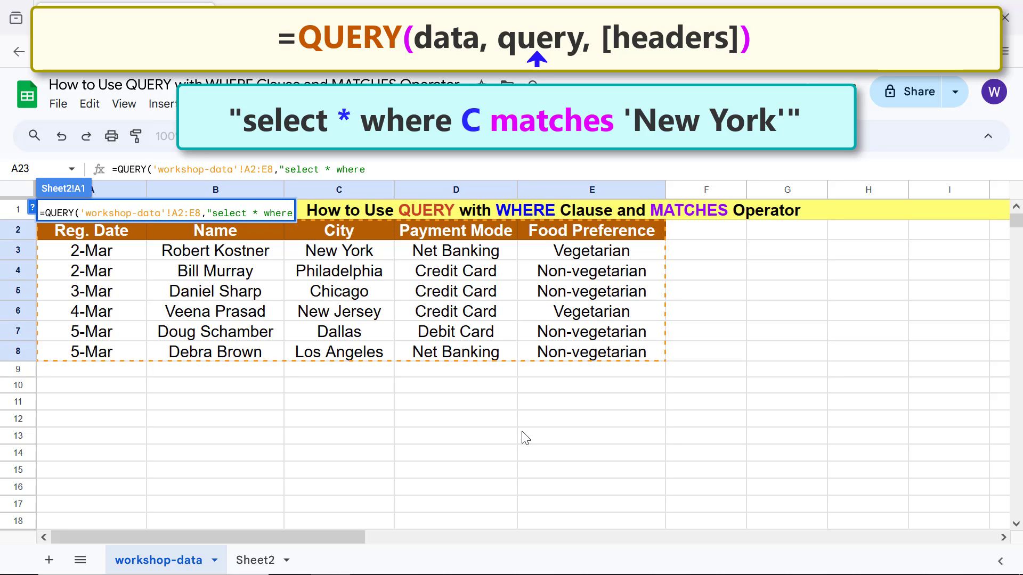
text(C mat)
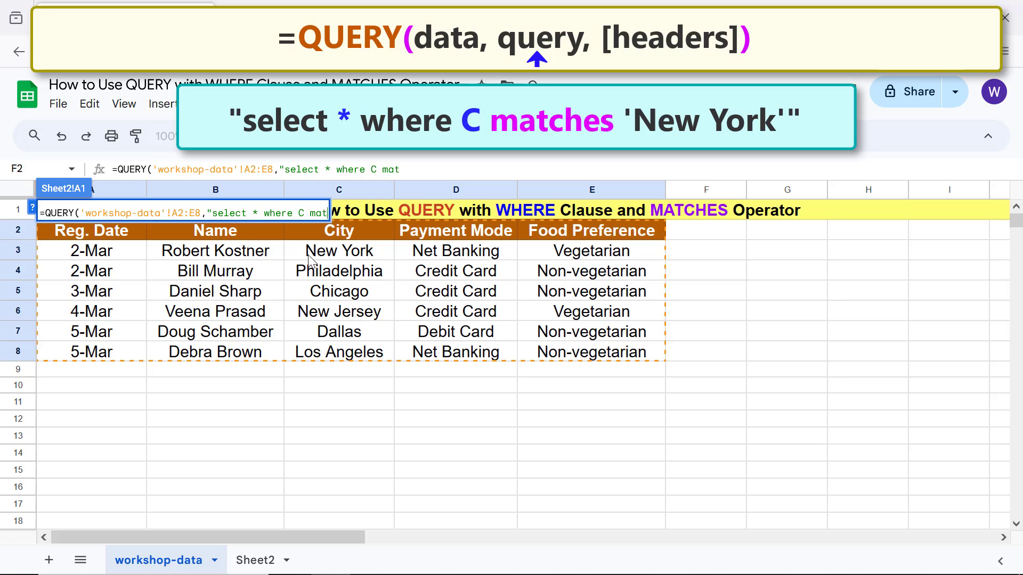
text(ches 'New)
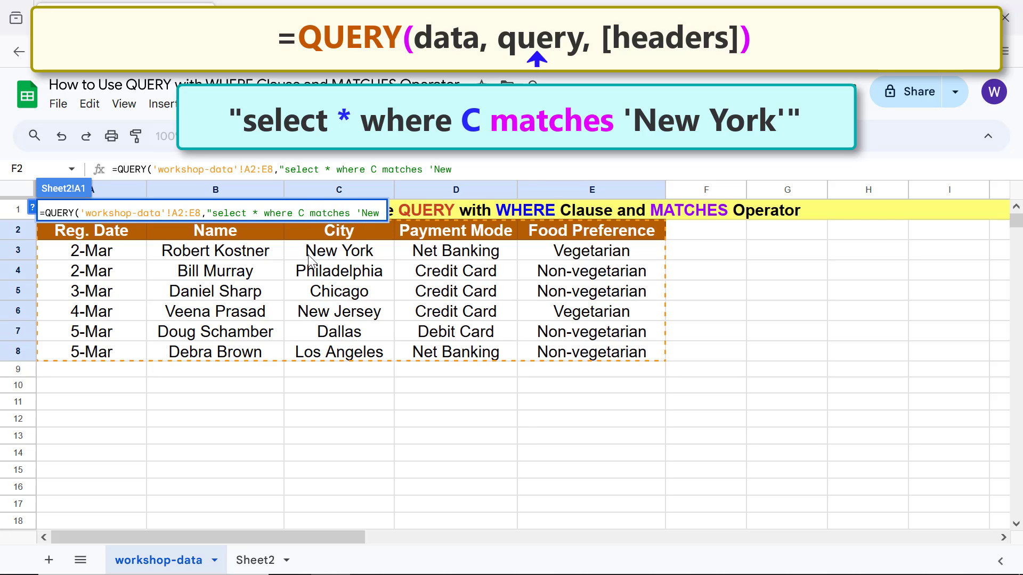
text( York'")
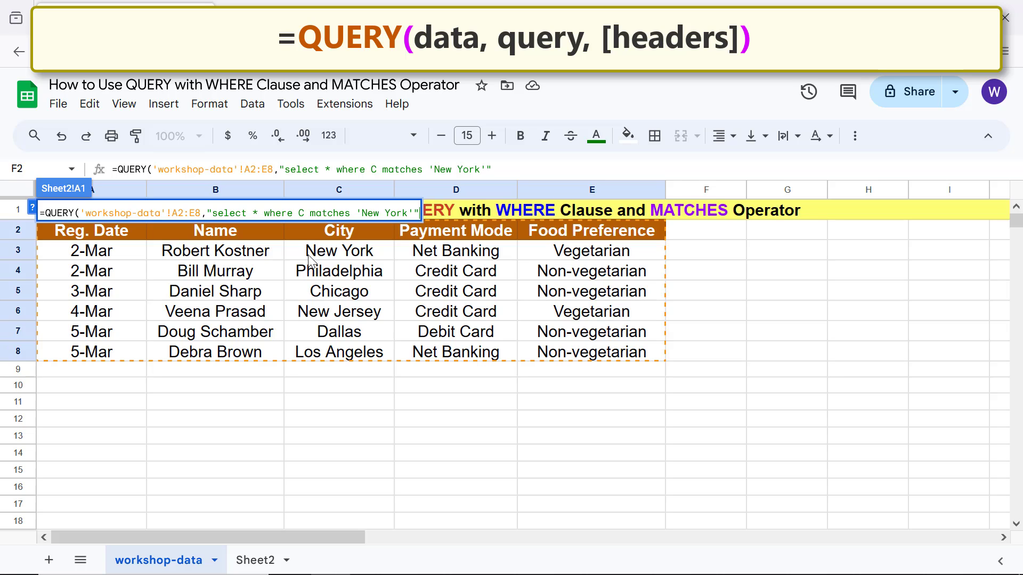
text())
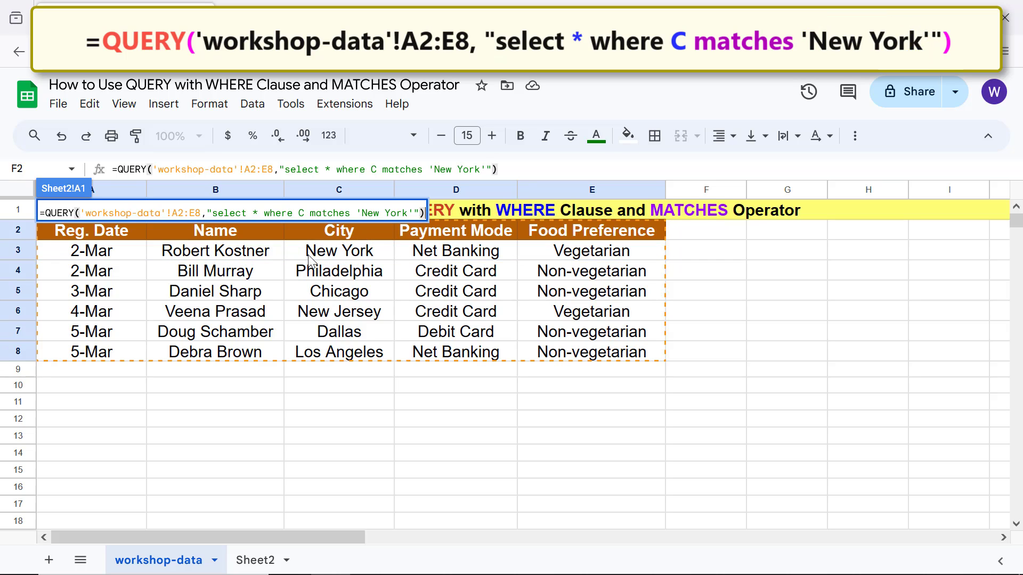
key(Return)
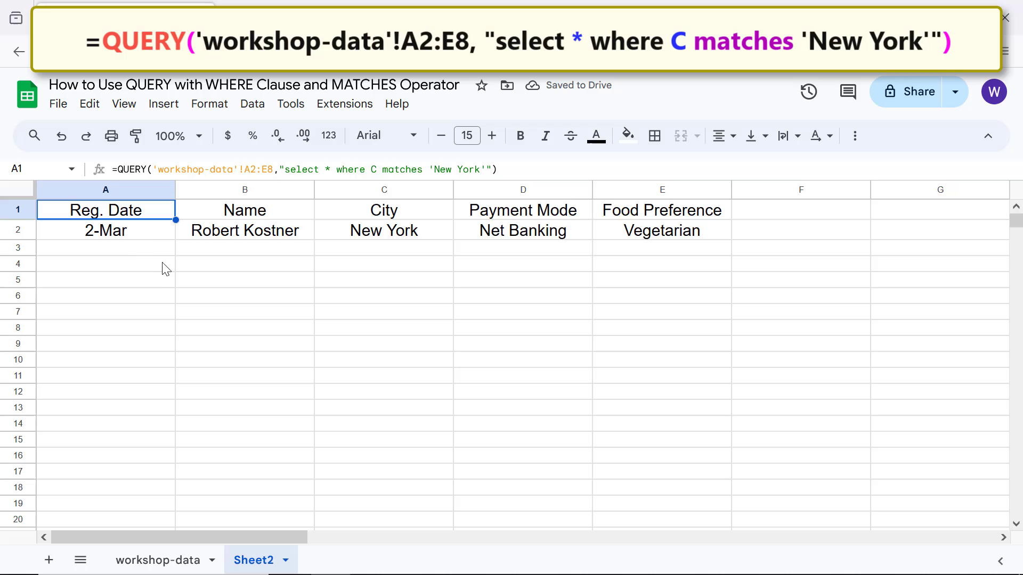
click(141, 250)
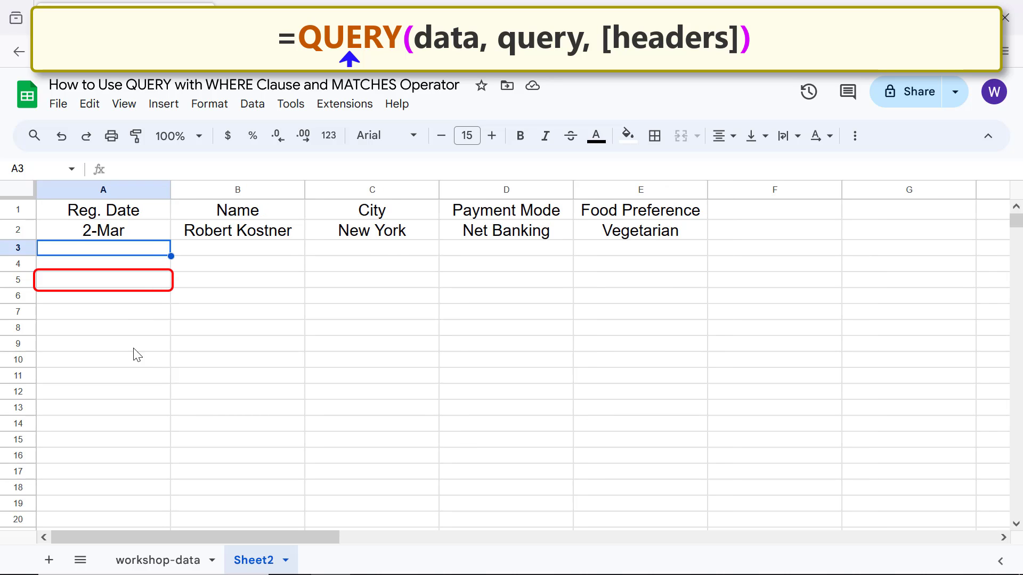
In Sheet2 A5, start a second =QUERY( using 'workshop-data'!A2:E8 as data.
click(115, 280)
text(=que)
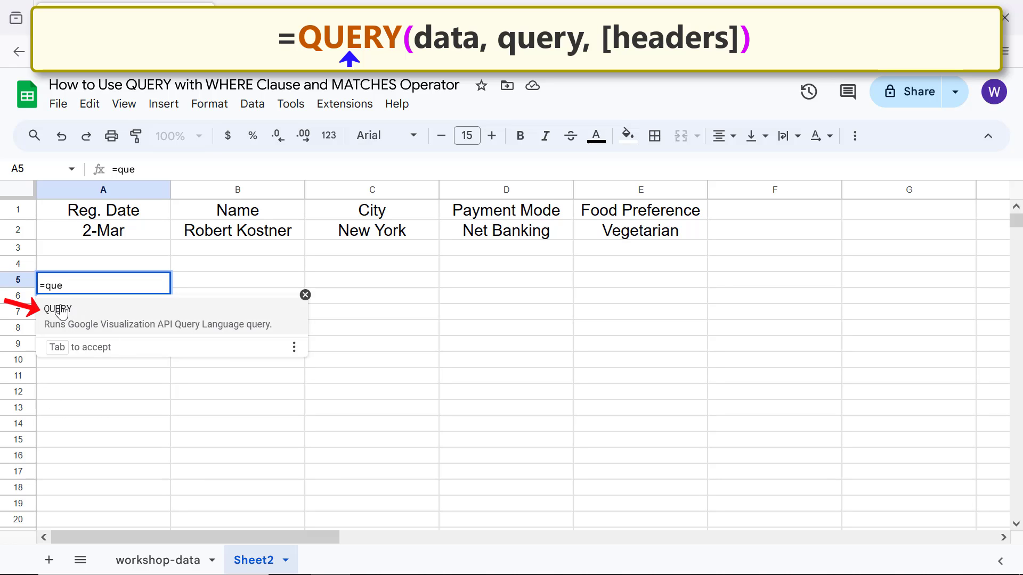
click(58, 310)
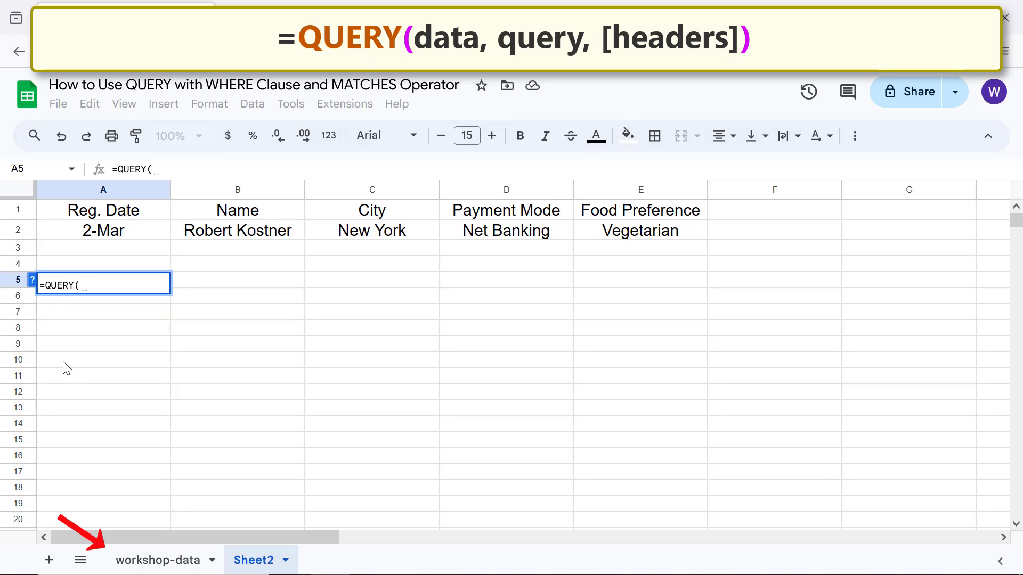
click(136, 560)
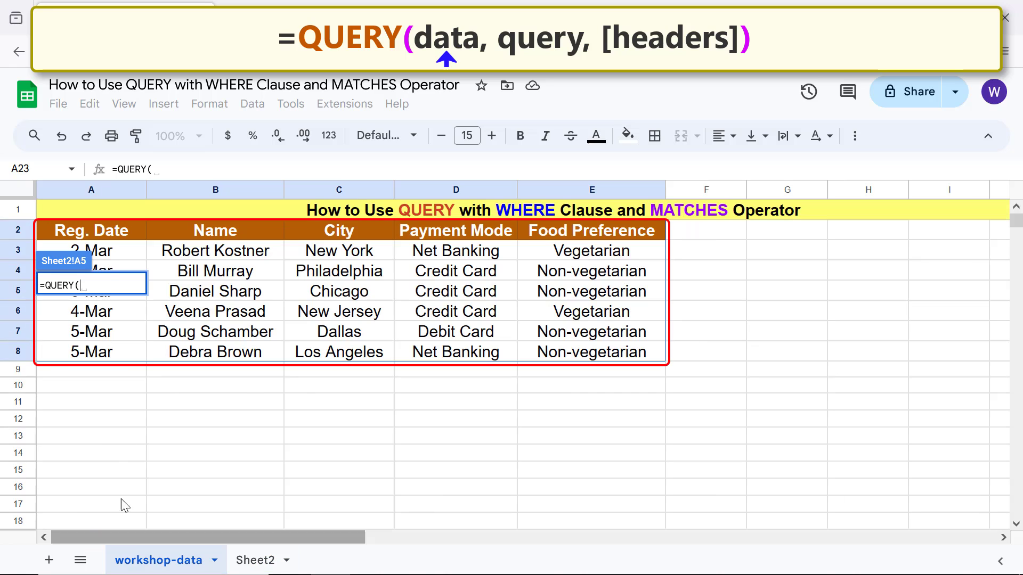
click(105, 229)
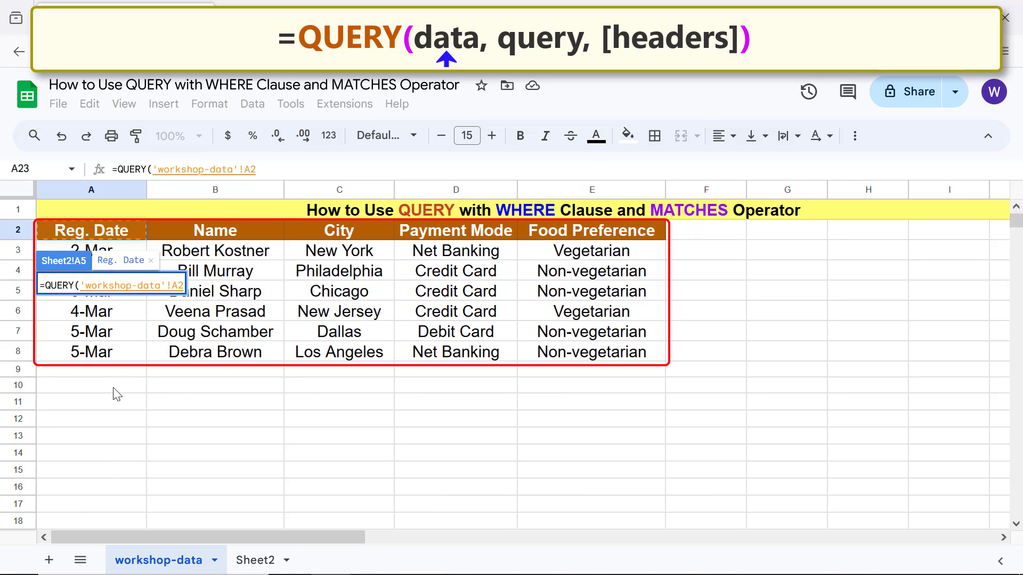
shift+click(581, 355)
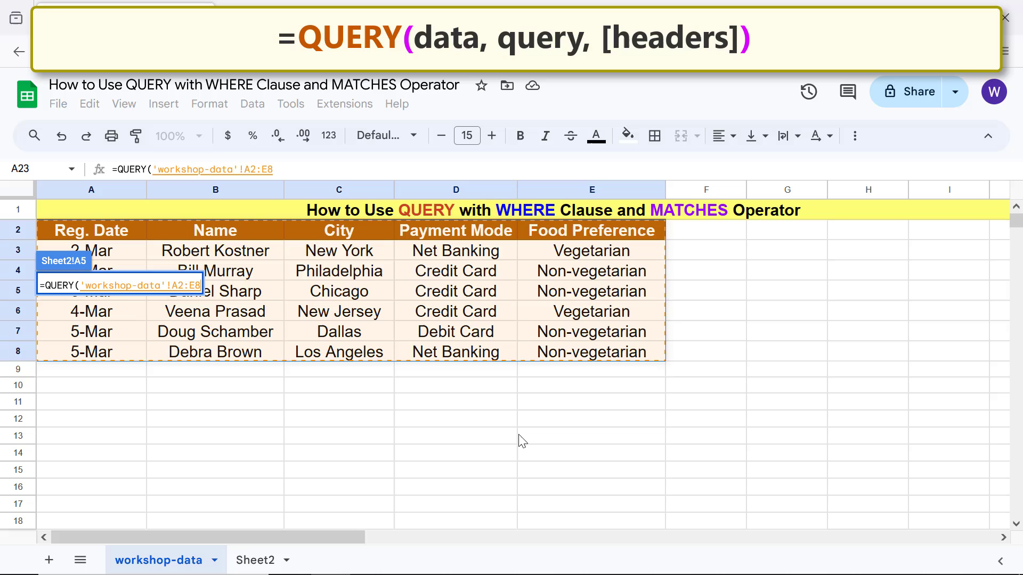
Add the query string "select * where B matches 'D.*S.*'" to the A5 formula.
text(,)
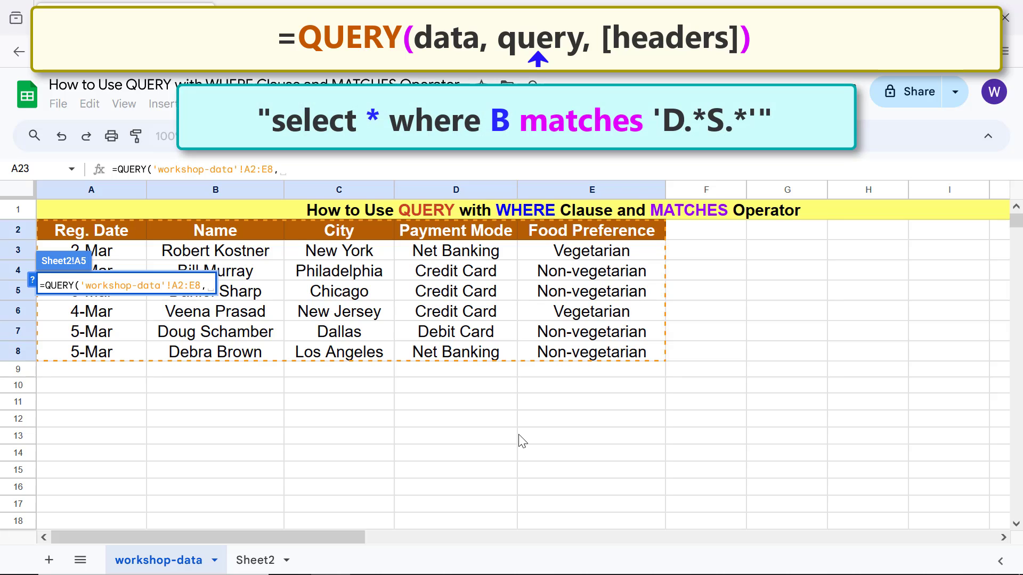
text("se)
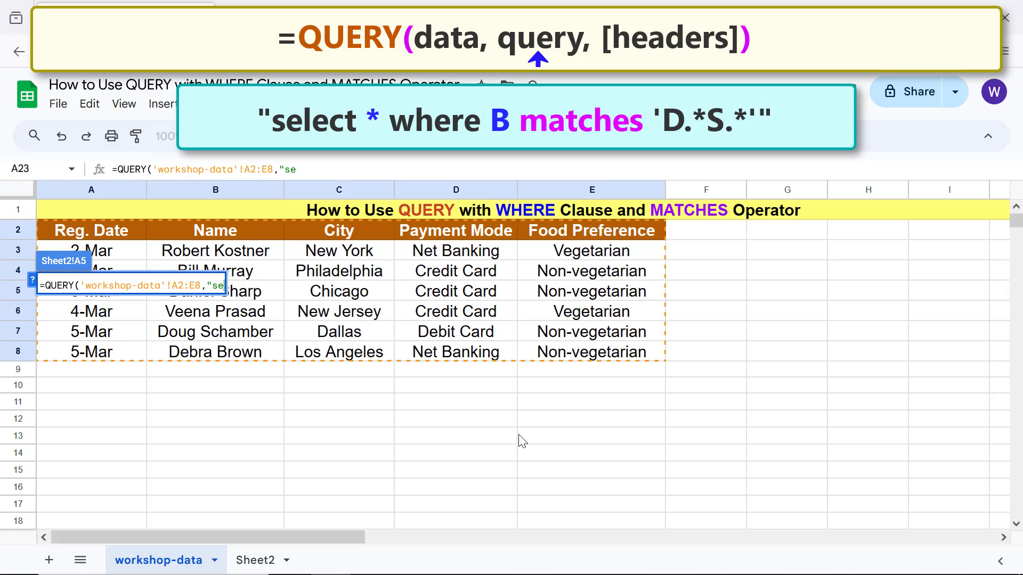
text(lect *)
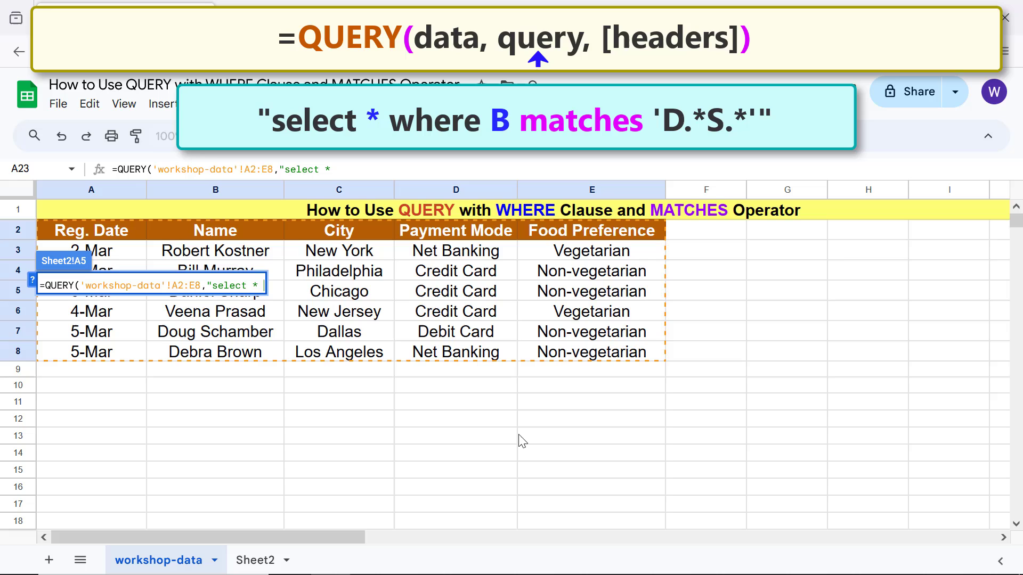
text(where B matc)
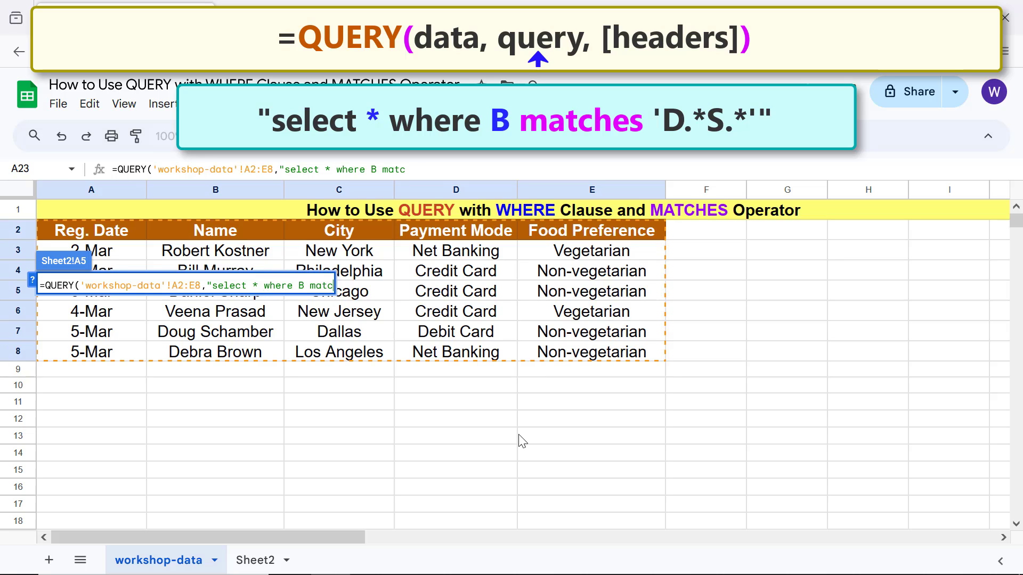
text(hes 'D.)
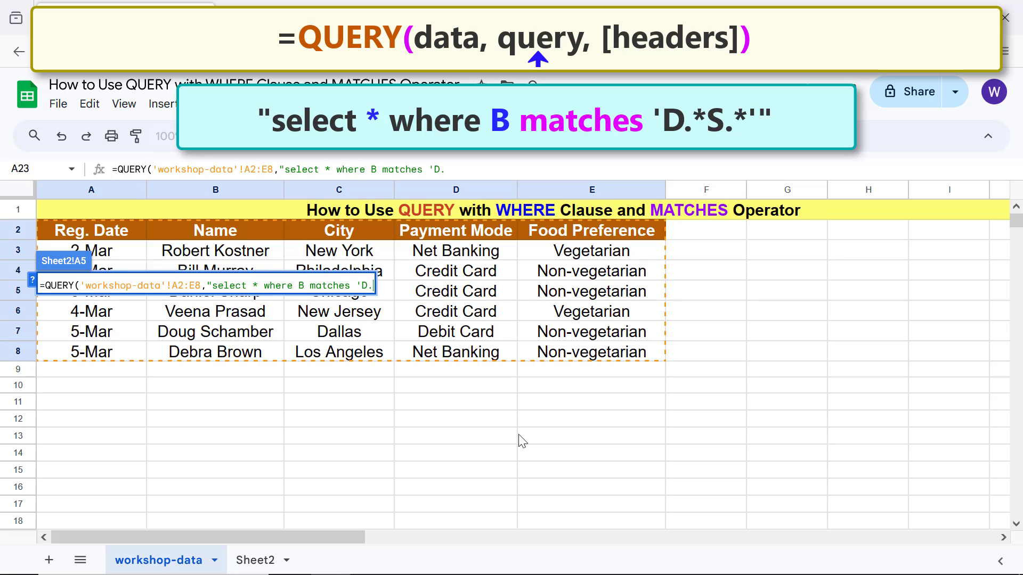
text(*S.*')
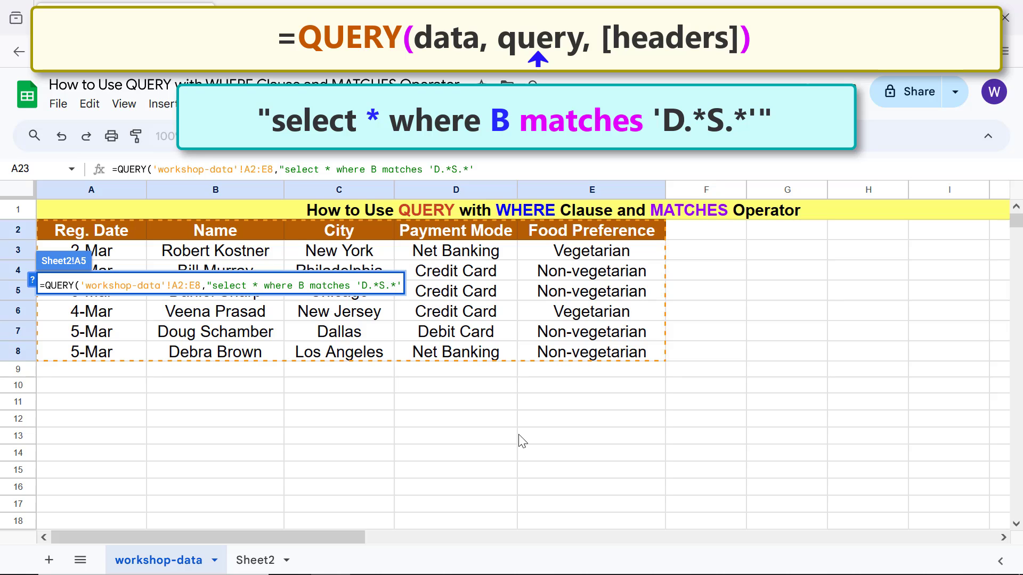
text("))
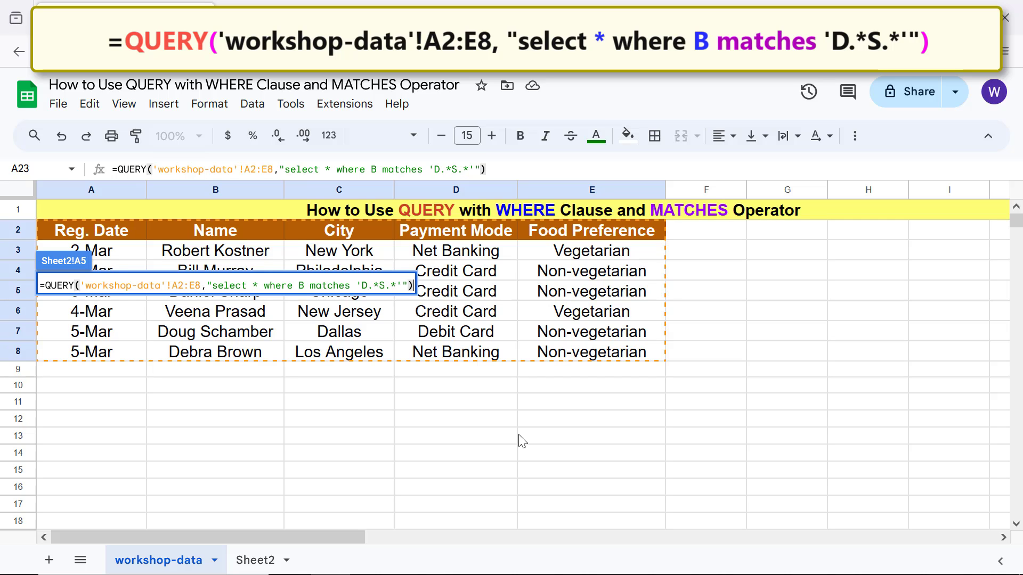
Commit the A5 formula so the Chicago and Dallas rows appear, then select A8.
key(Return)
click(140, 347)
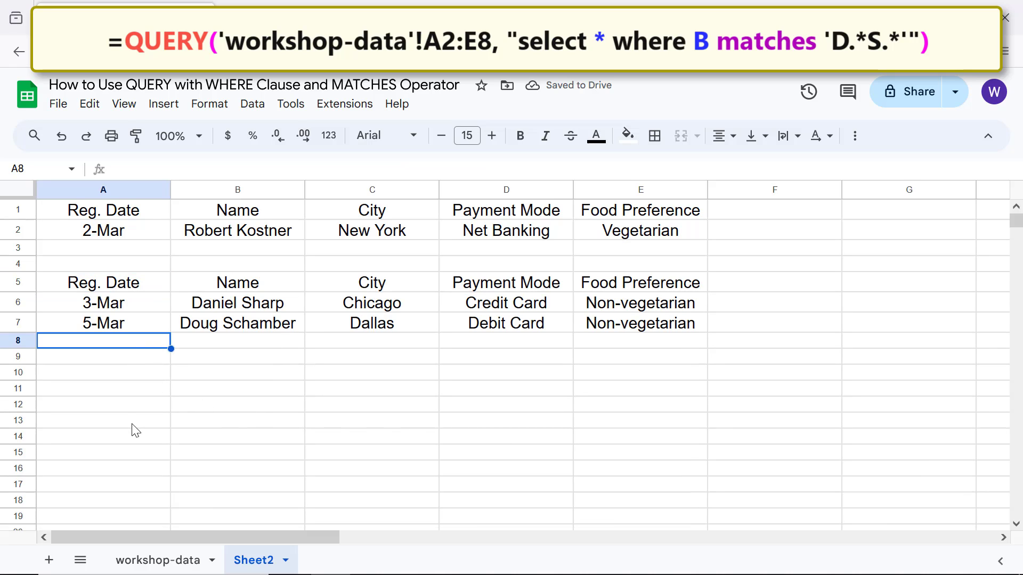